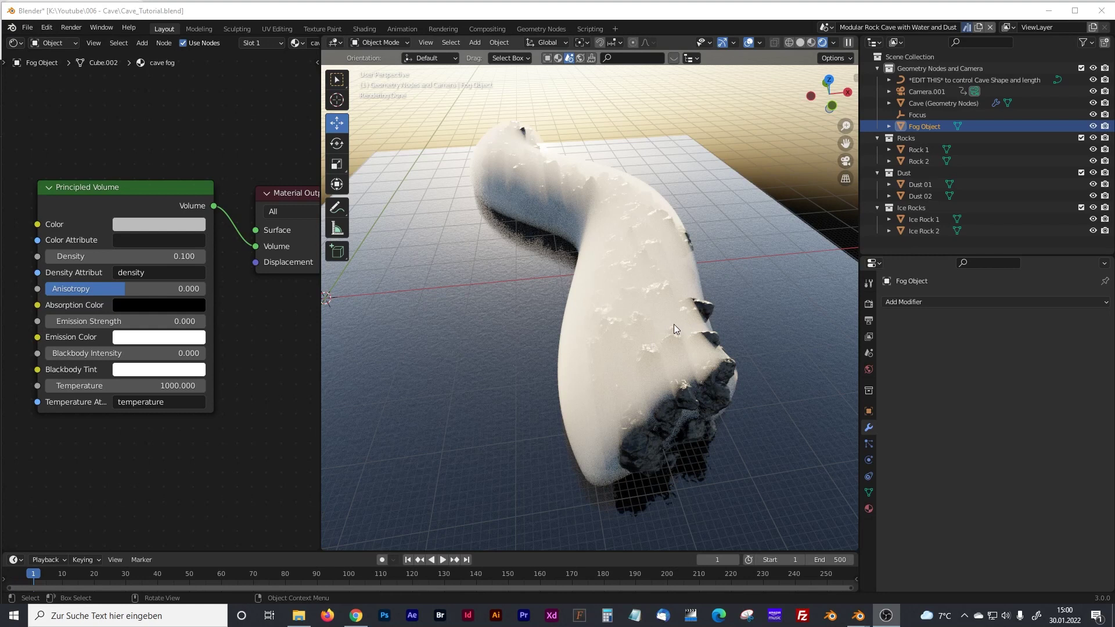
- Select the cave mesh to show its Geometry Nodes inputs, such as Cave Radius 15 and the cave fog material
{"action": "left_click", "coordinate": [687, 375]}
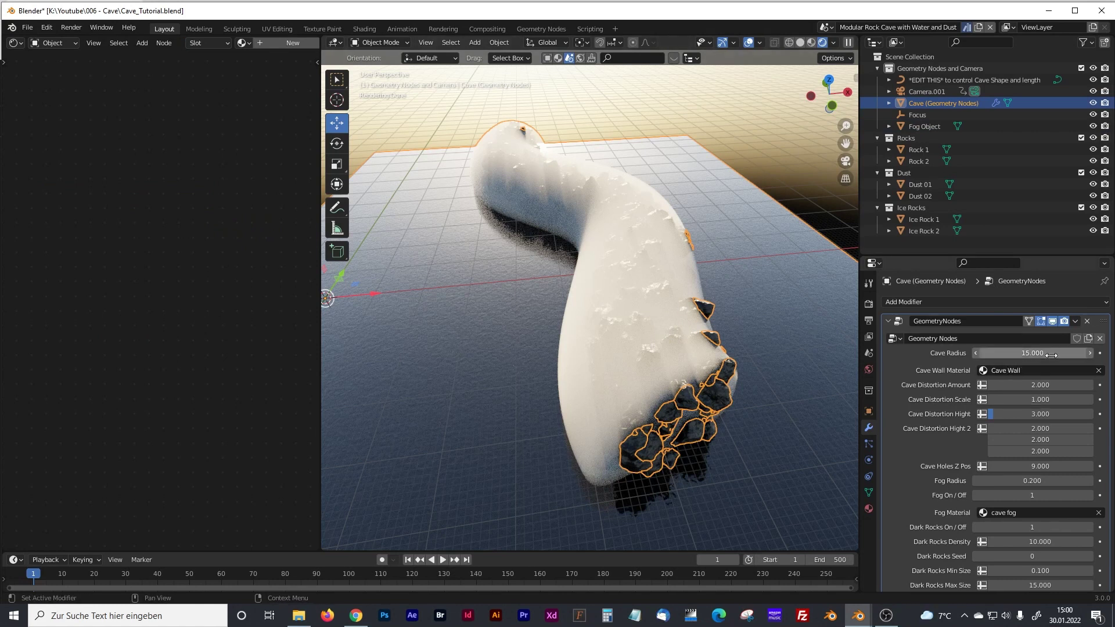
{"action": "left_click", "coordinate": [1032, 353]}
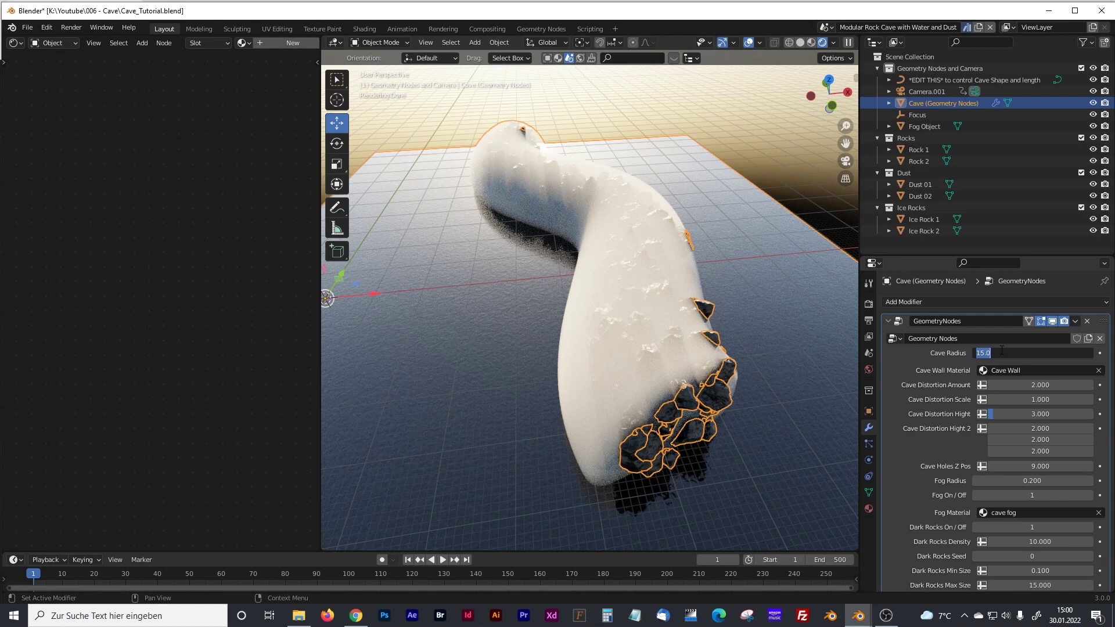
{"action": "type", "text": "30"}
{"action": "key", "text": "Return"}
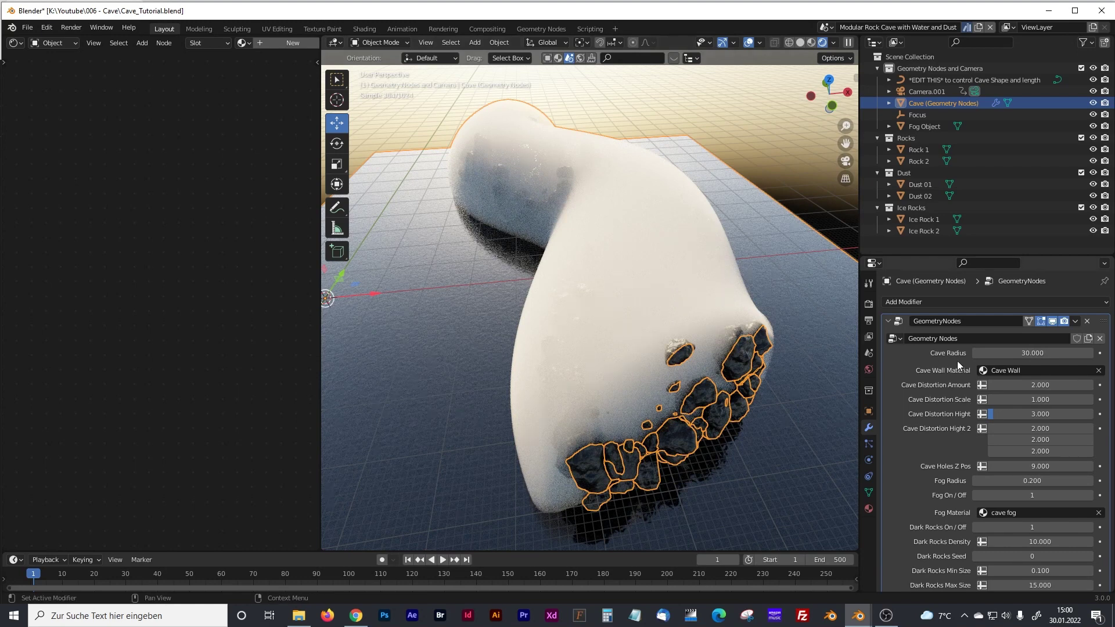
{"action": "left_click", "coordinate": [1032, 352]}
{"action": "type", "text": "15"}
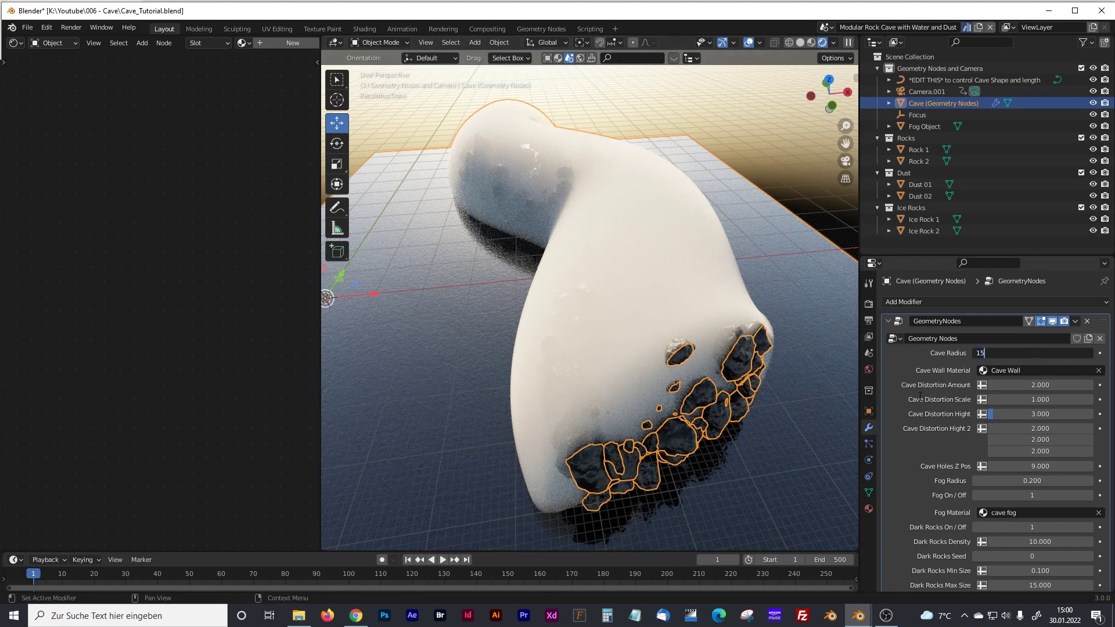
{"action": "key", "text": "Return"}
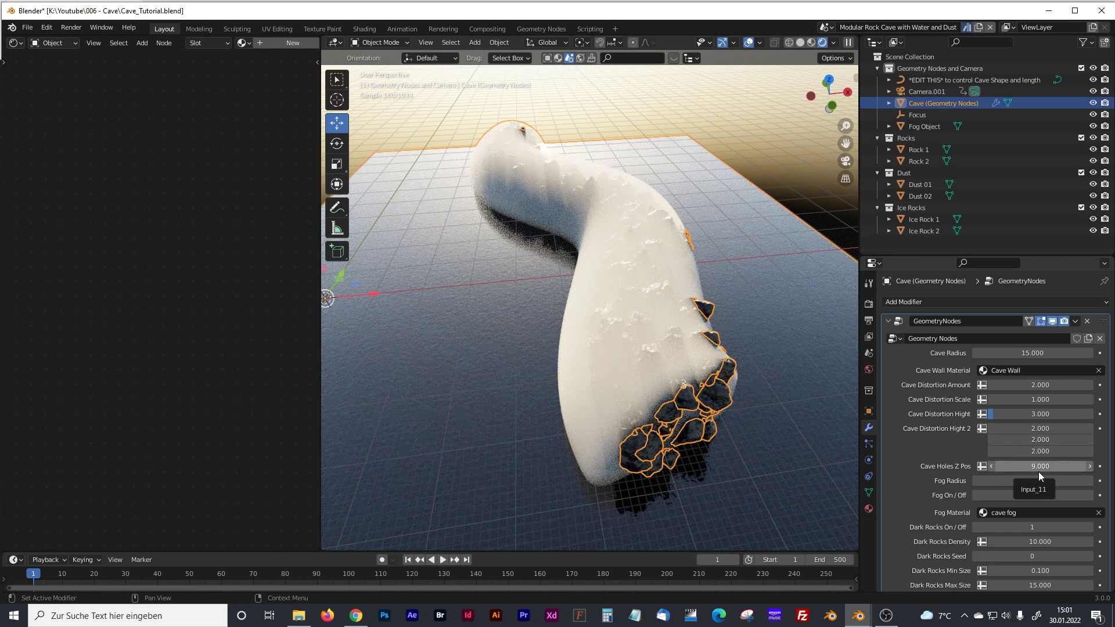
{"action": "scroll", "coordinate": [1038, 471], "scroll_direction": "down", "scroll_amount": 7}
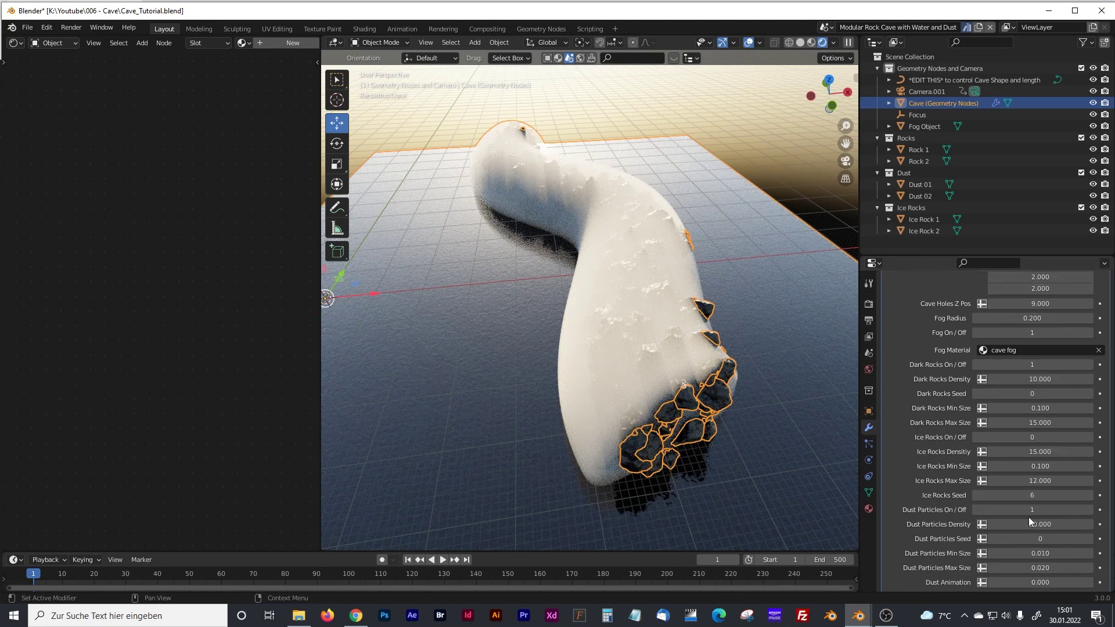
{"action": "scroll", "coordinate": [1029, 516], "scroll_direction": "down", "scroll_amount": 4}
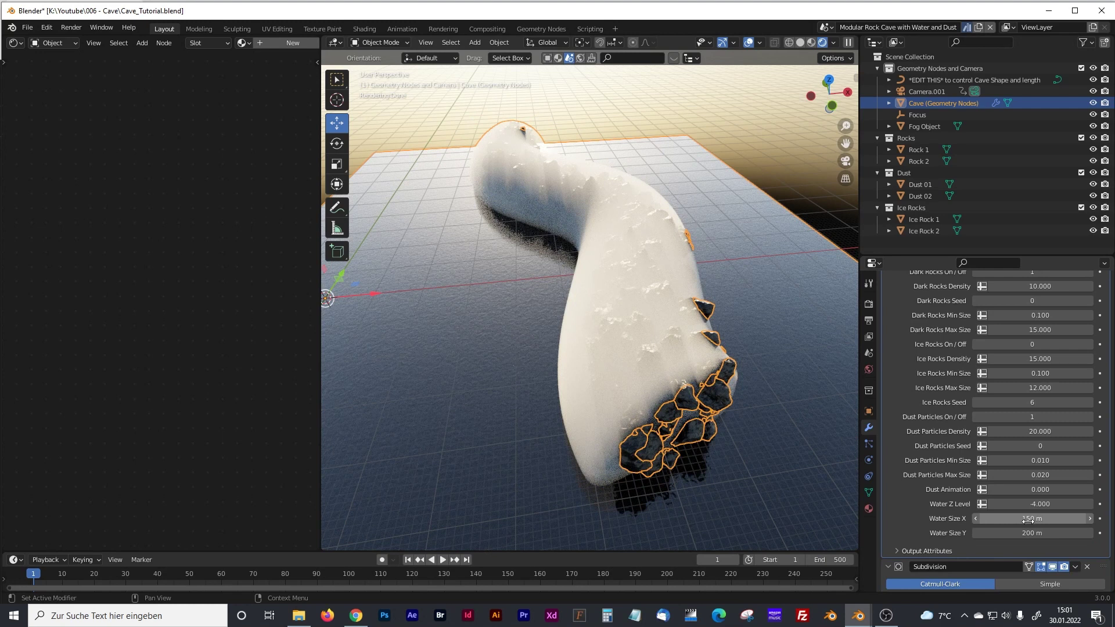
{"action": "scroll", "coordinate": [1027, 517], "scroll_direction": "up", "scroll_amount": 8}
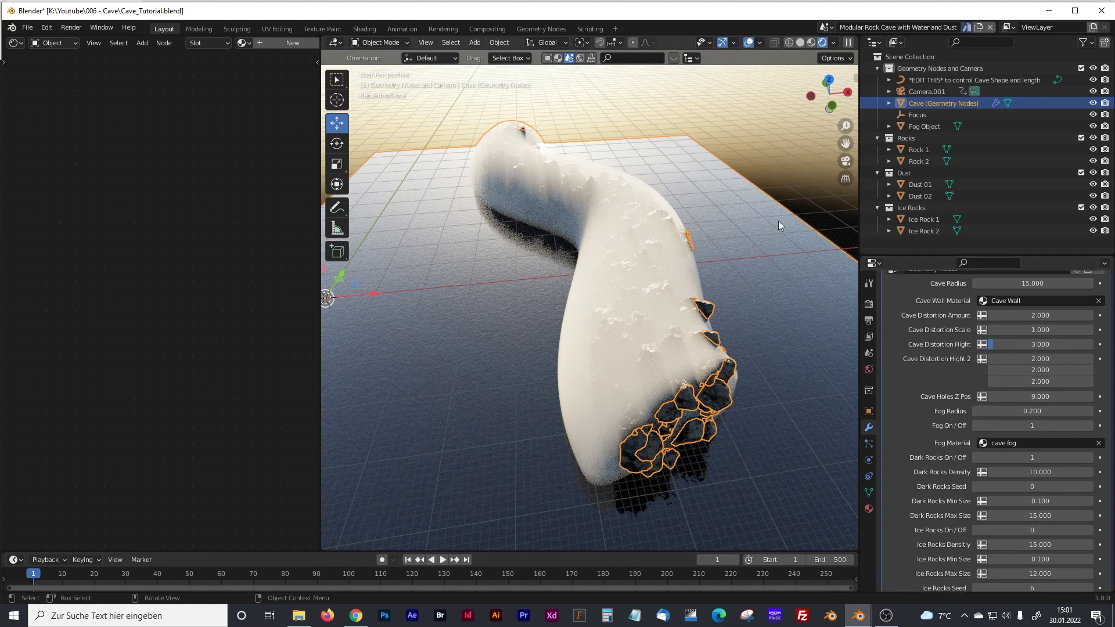
{"action": "left_click", "coordinate": [738, 120]}
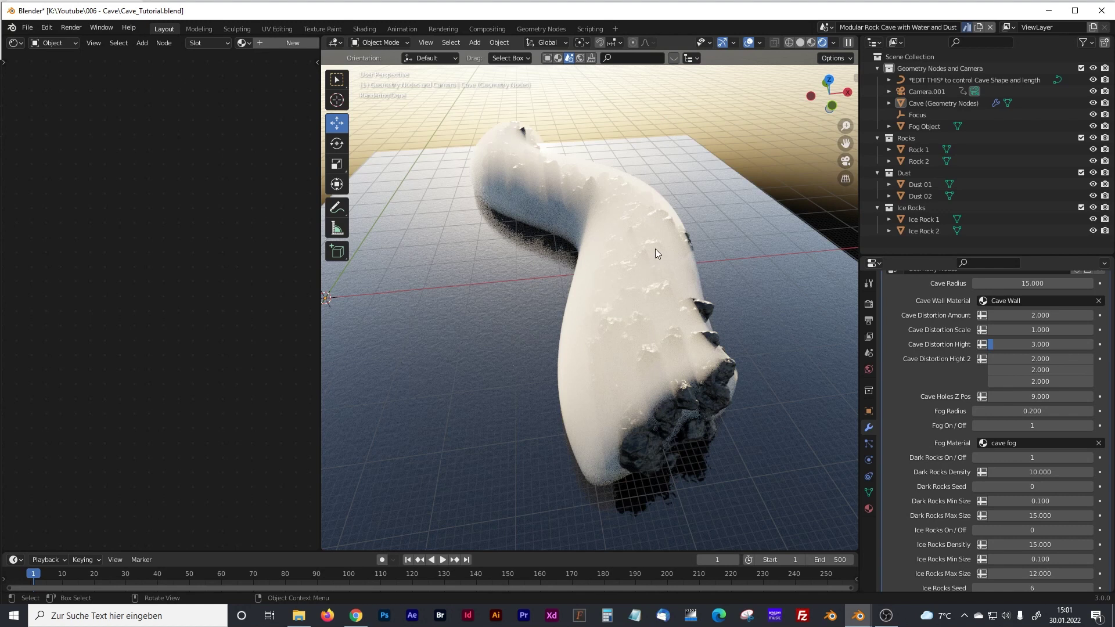
- View the dark cave interior through the scene camera and select Fog Object in the Outliner
{"action": "key", "text": "KP_0"}
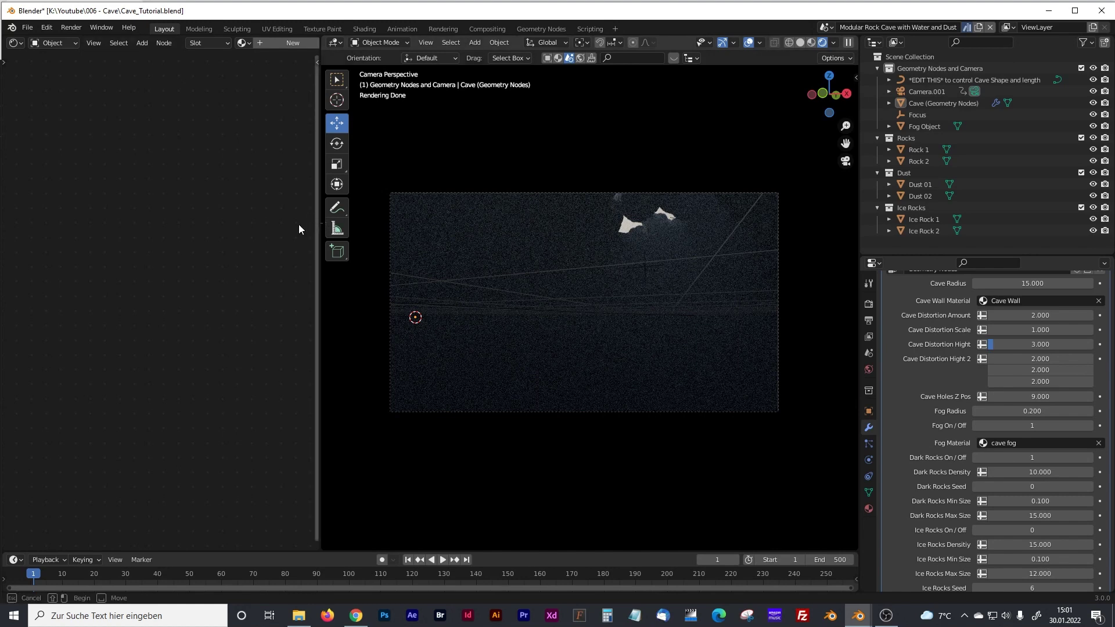
{"action": "key", "text": "ctrl+z"}
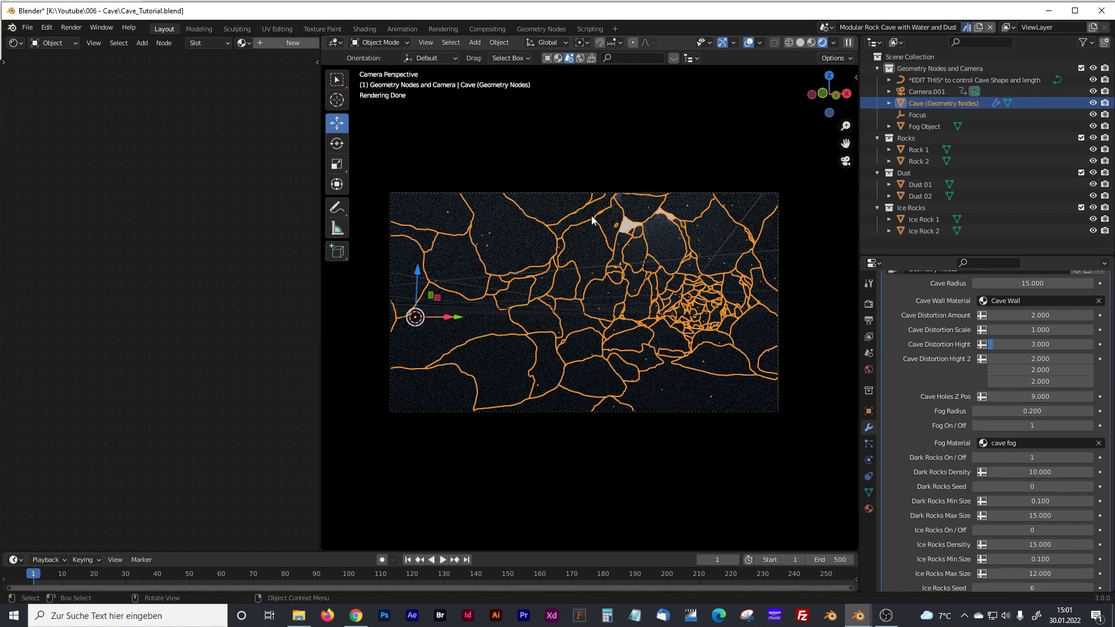
{"action": "key", "text": "KP_0"}
{"action": "left_click", "coordinate": [573, 110]}
{"action": "key", "text": "KP_0"}
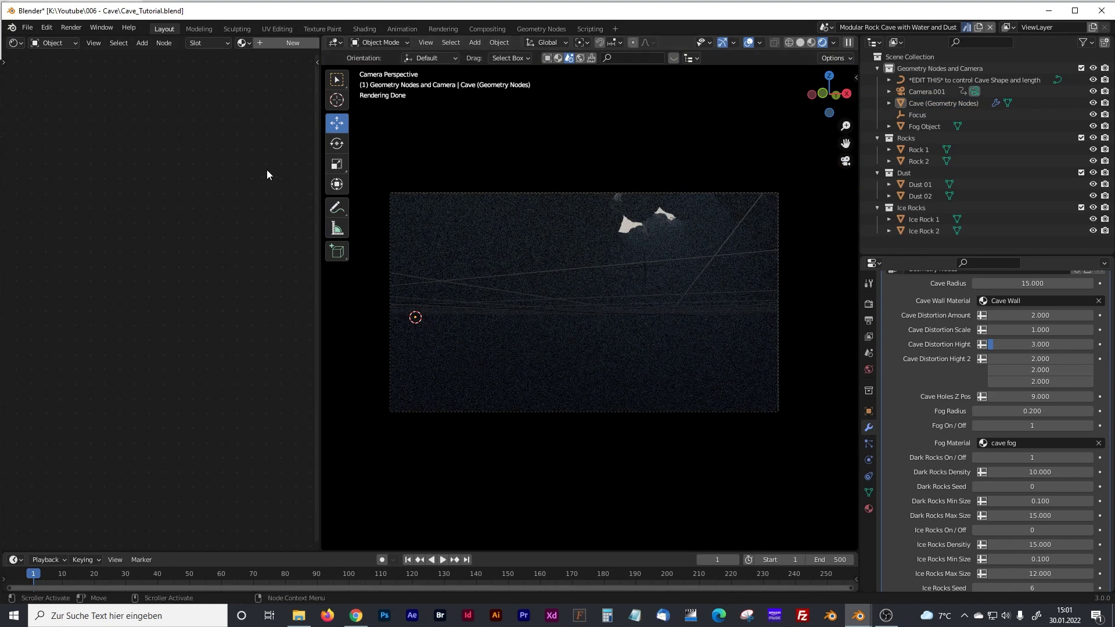
- Change the Fog Object's Principled Volume Density from 0.1 to 0.005
{"action": "left_click", "coordinate": [928, 127]}
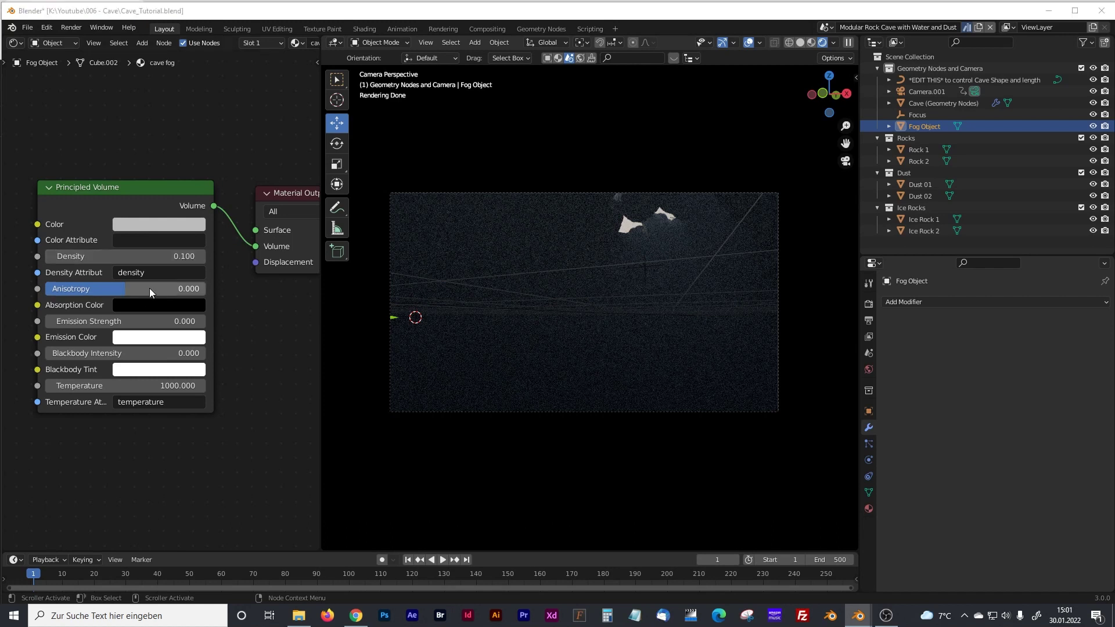
{"action": "left_click", "coordinate": [176, 259]}
{"action": "left_click", "coordinate": [180, 258]}
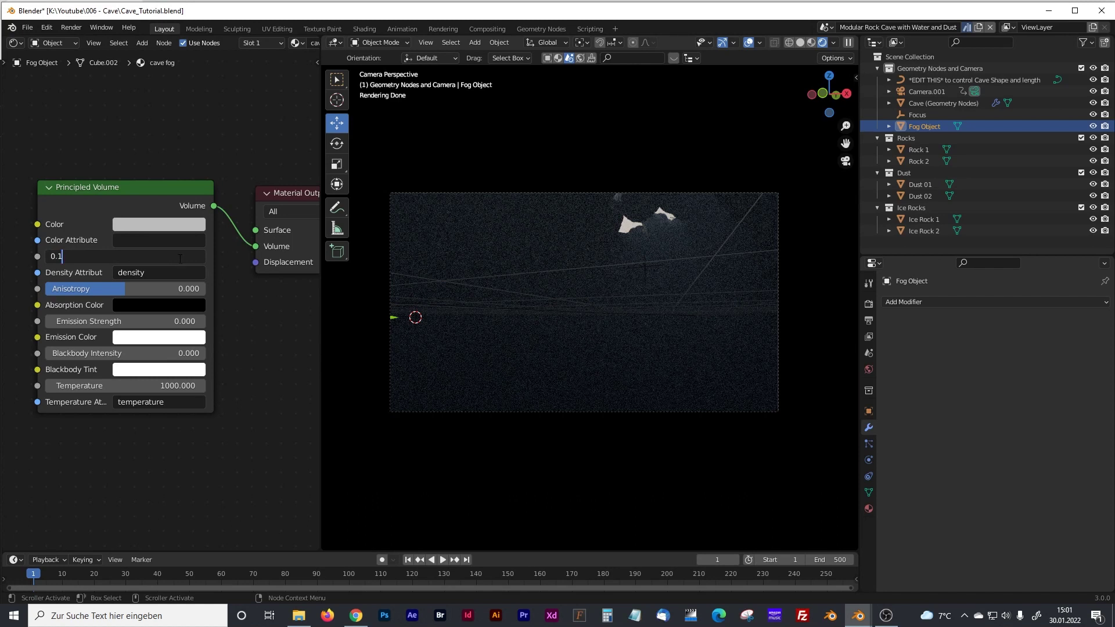
{"action": "key", "text": "BackSpace"}
{"action": "type", "text": "005"}
{"action": "key", "text": "Return"}
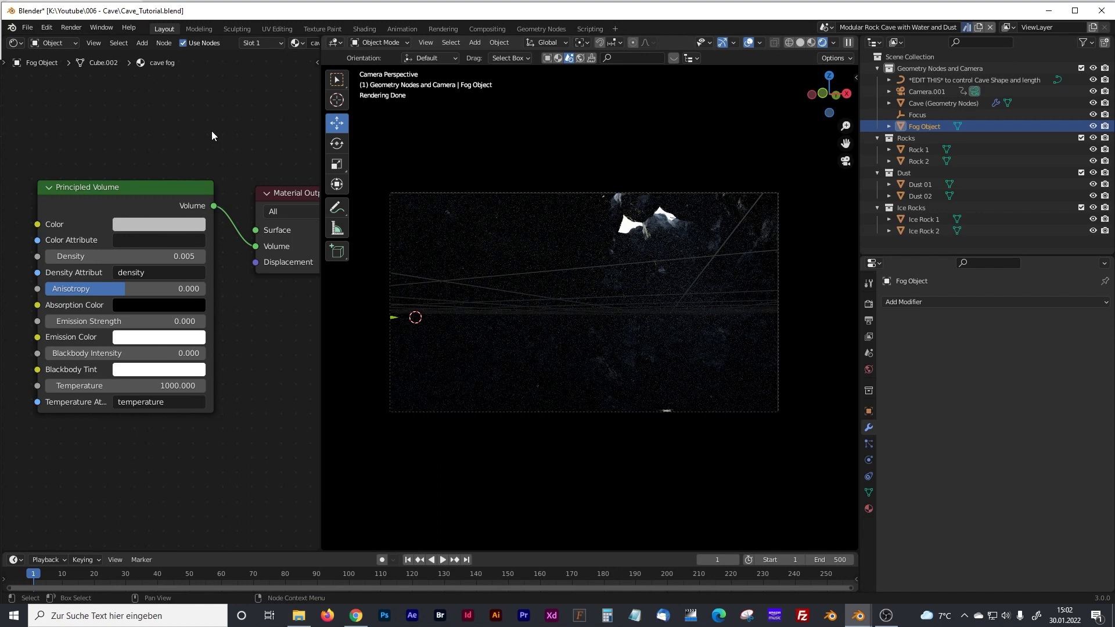
- In the World shader's Sky Texture, set Sun Elevation to 60° and Sun Rotation to 58°
{"action": "left_click", "coordinate": [55, 43]}
{"action": "left_click", "coordinate": [54, 69]}
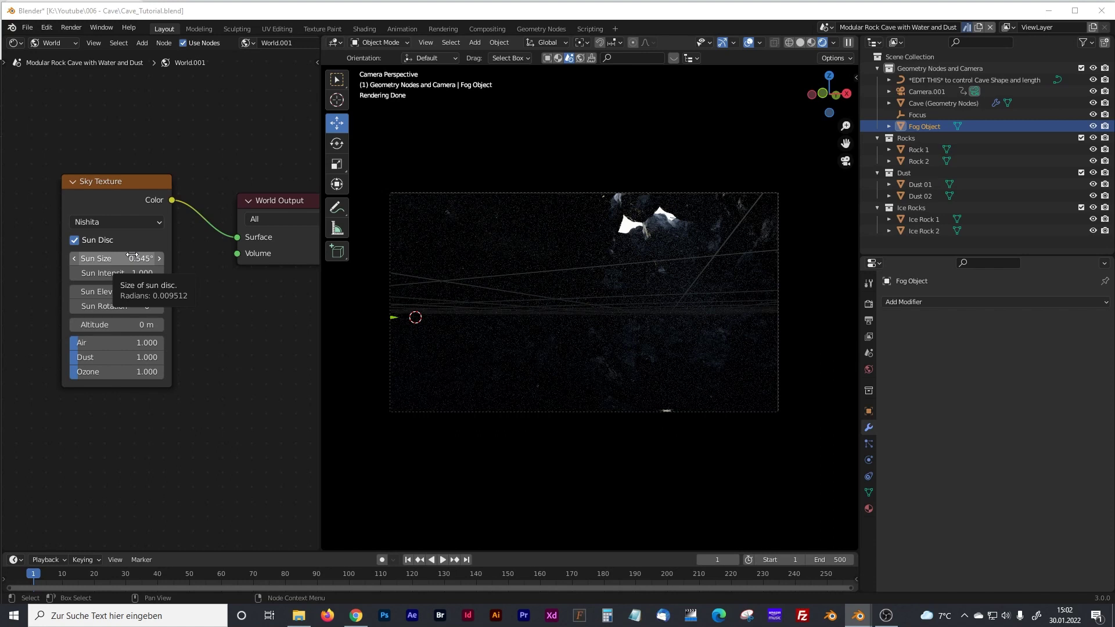
{"action": "mouse_move", "coordinate": [130, 292]}
{"action": "left_mouse_down"}
{"action": "mouse_move", "coordinate": [155, 291]}
{"action": "mouse_move", "coordinate": [136, 292]}
{"action": "left_mouse_up"}
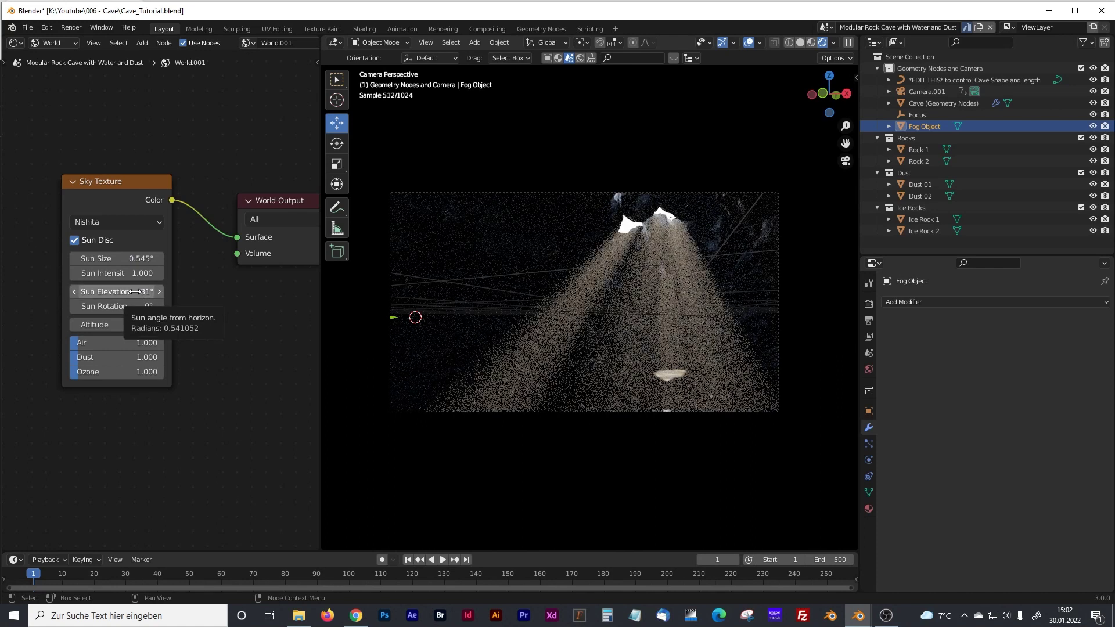
{"action": "left_click", "coordinate": [136, 291]}
{"action": "type", "text": "60"}
{"action": "key", "text": "Return"}
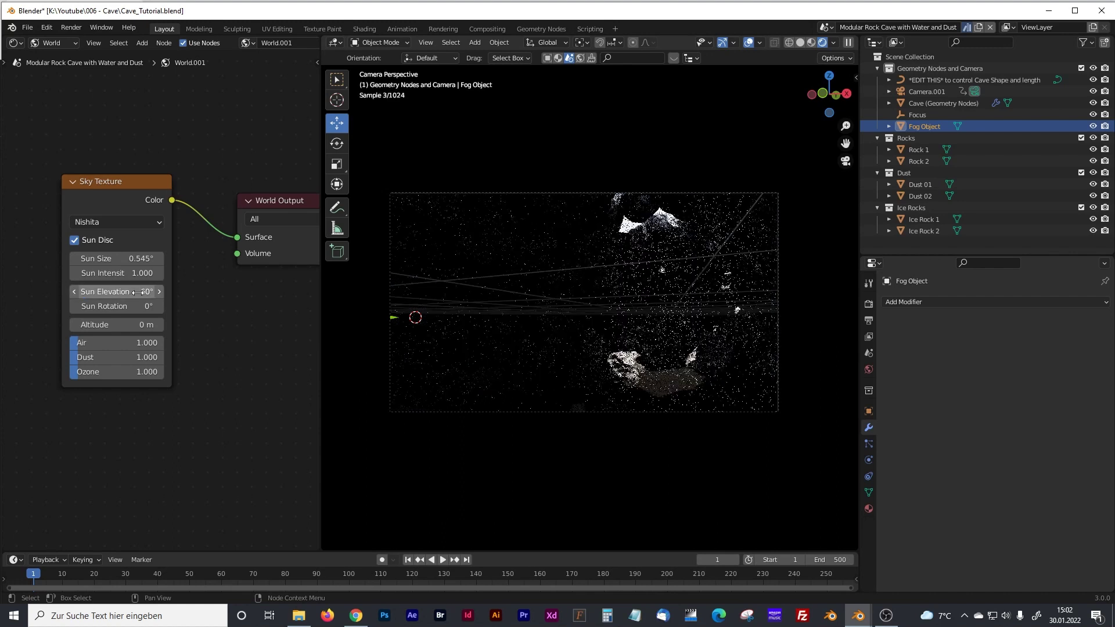
{"action": "left_click", "coordinate": [147, 304]}
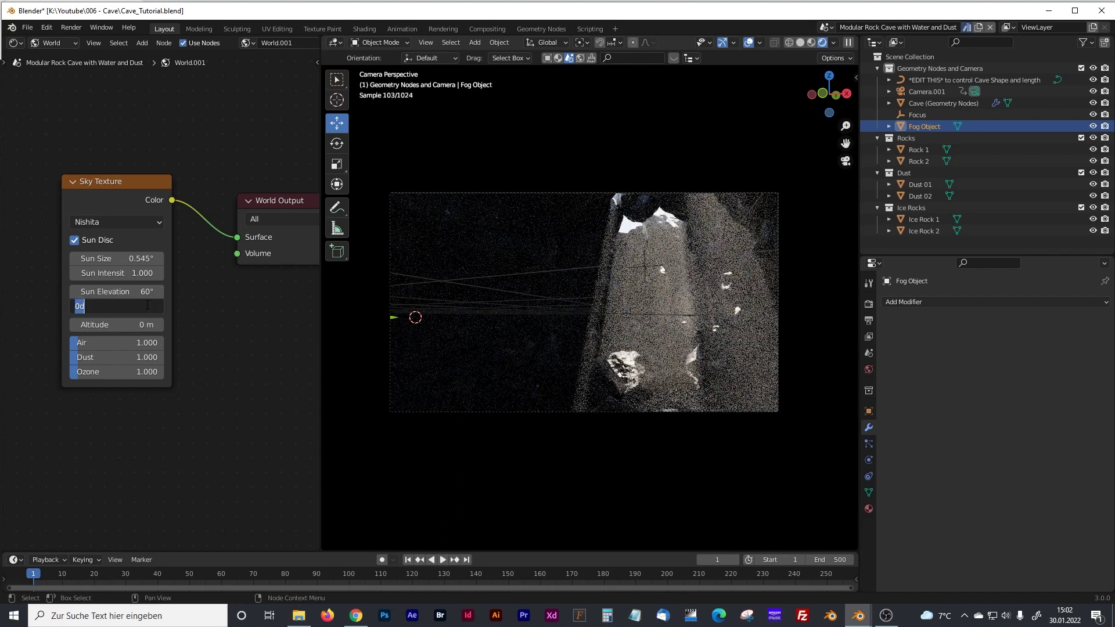
{"action": "type", "text": "58"}
{"action": "key", "text": "Return"}
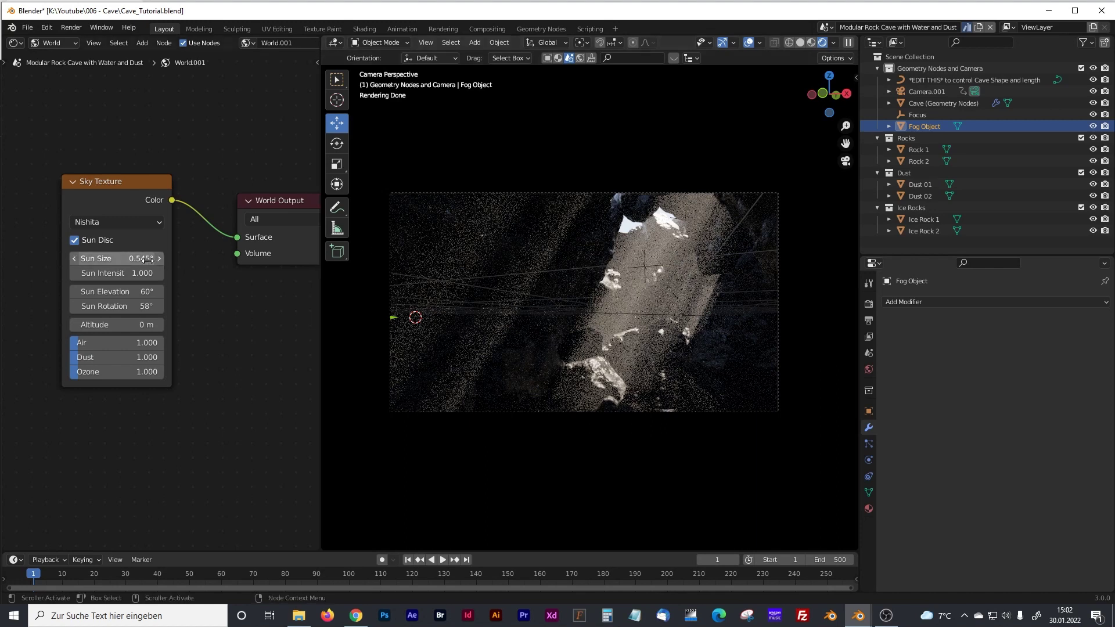
- Try larger Sky Texture Sun Size values, then settle on a Sun Size of 0.75°
{"action": "left_click_drag", "start_coordinate": [139, 259], "coordinate": [244, 259]}
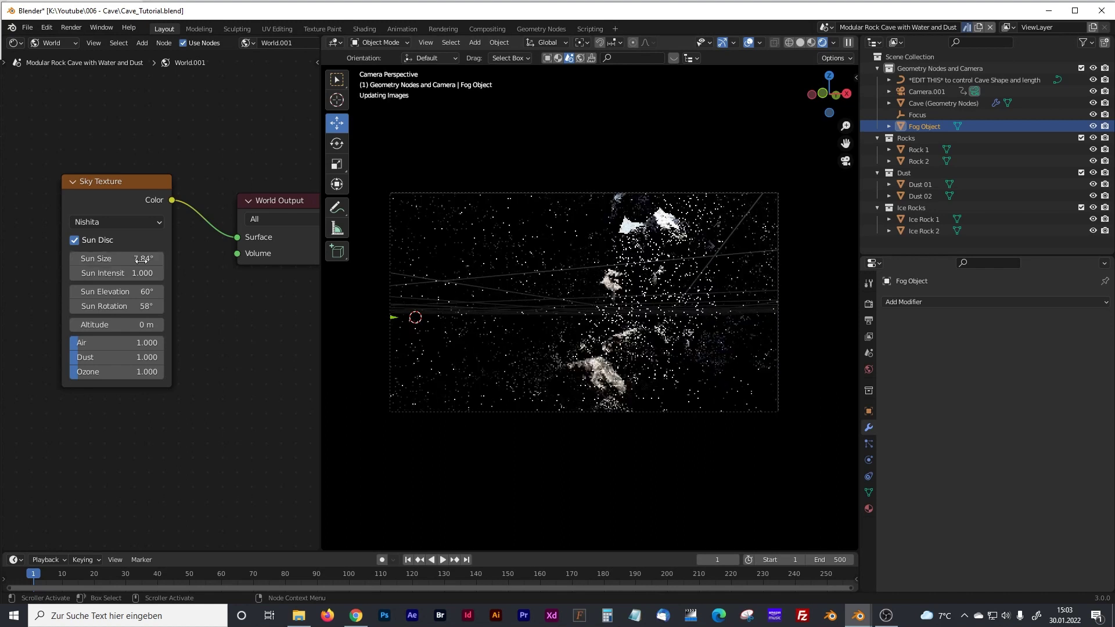
{"action": "left_click_drag", "start_coordinate": [139, 258], "coordinate": [212, 259]}
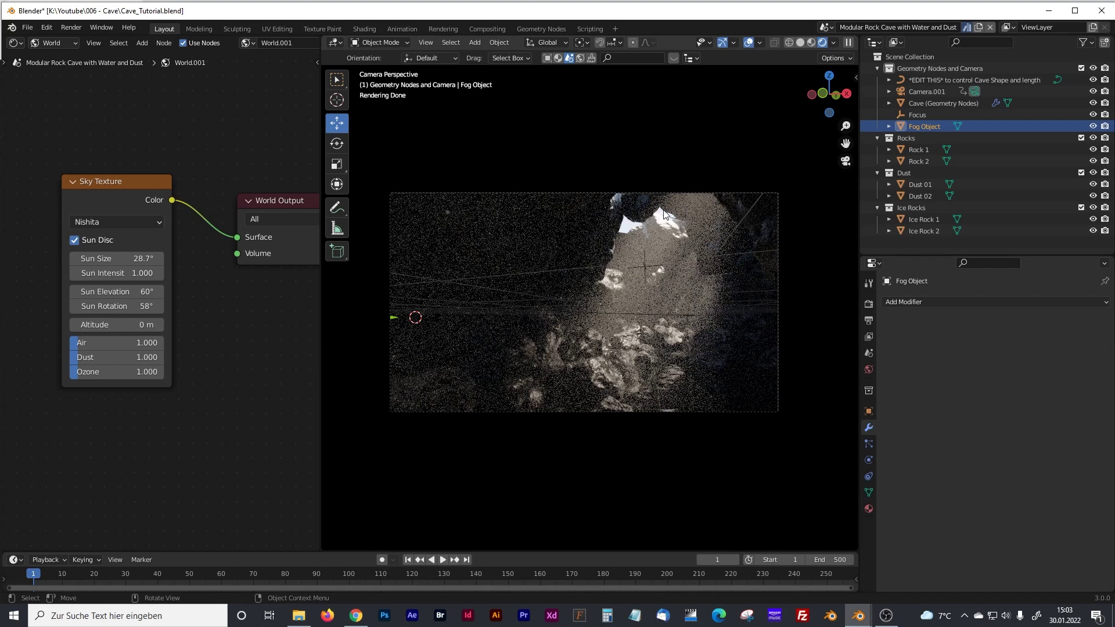
{"action": "left_click", "coordinate": [142, 262]}
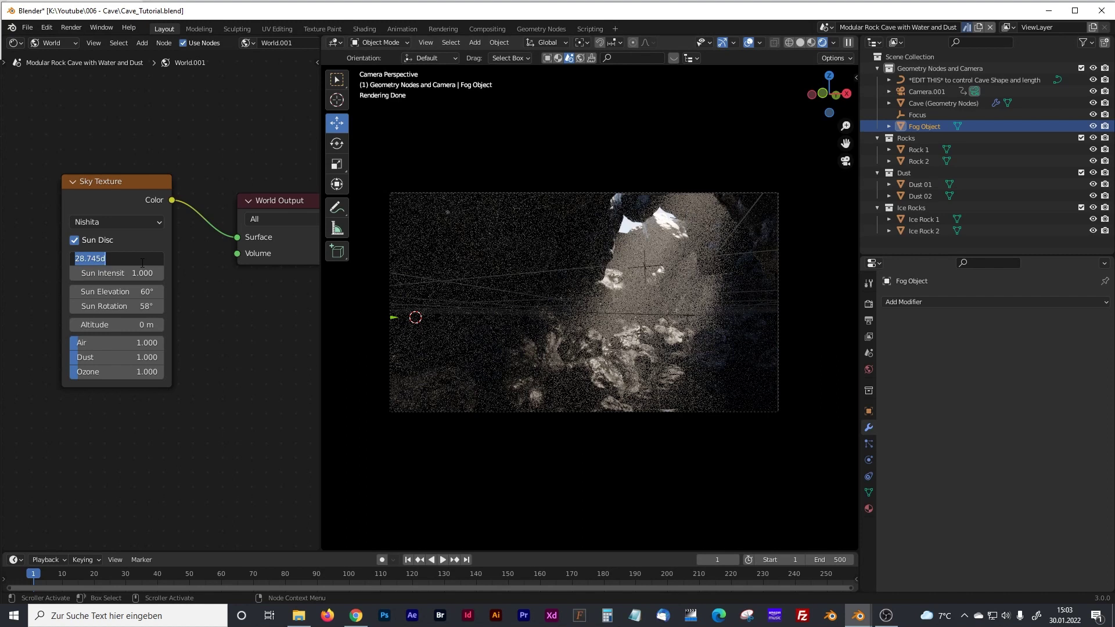
{"action": "type", "text": "0.75"}
{"action": "key", "text": "Return"}
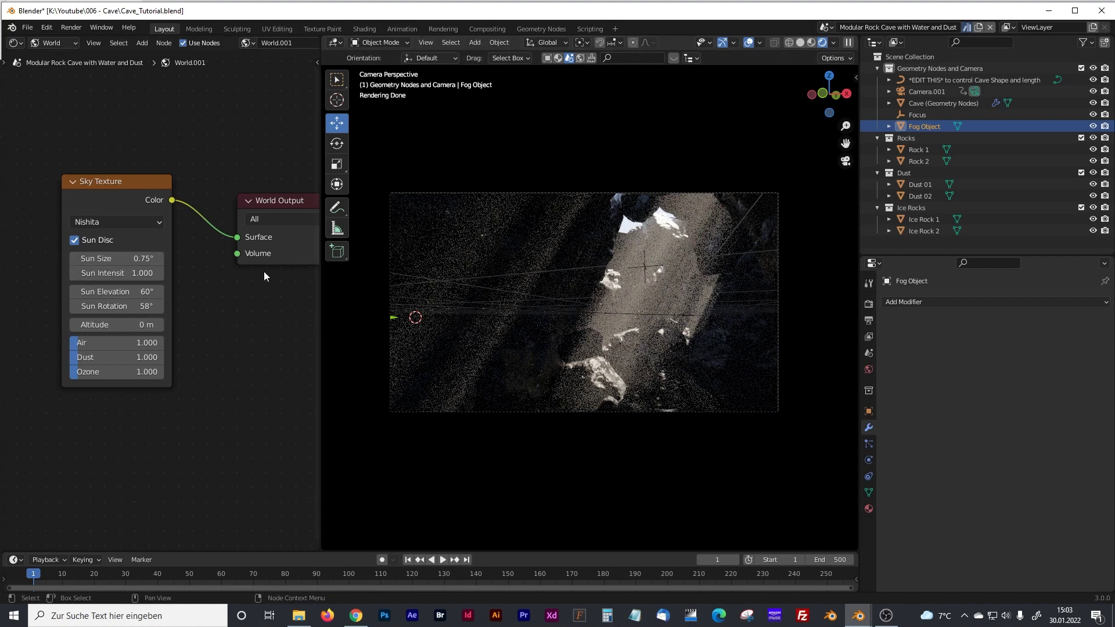
- Return the shader editor to the fog's Object material and set Principled Volume Anisotropy to 0.927
{"action": "left_click", "coordinate": [65, 46]}
{"action": "left_click", "coordinate": [58, 57]}
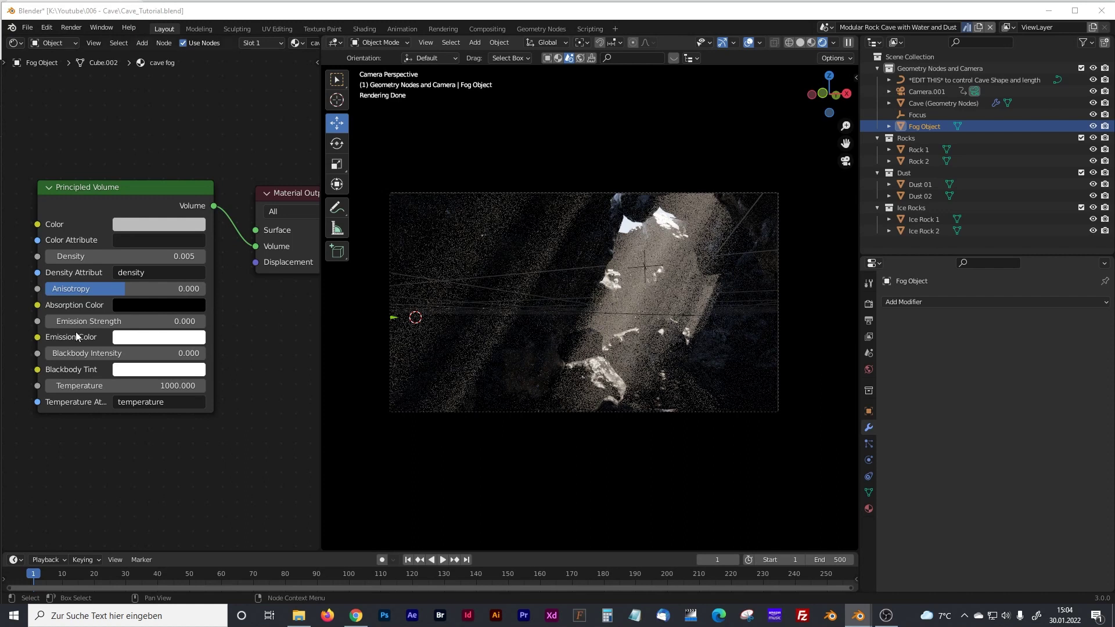
{"action": "left_click_drag", "start_coordinate": [140, 288], "coordinate": [158, 288]}
{"action": "left_click", "coordinate": [159, 289]}
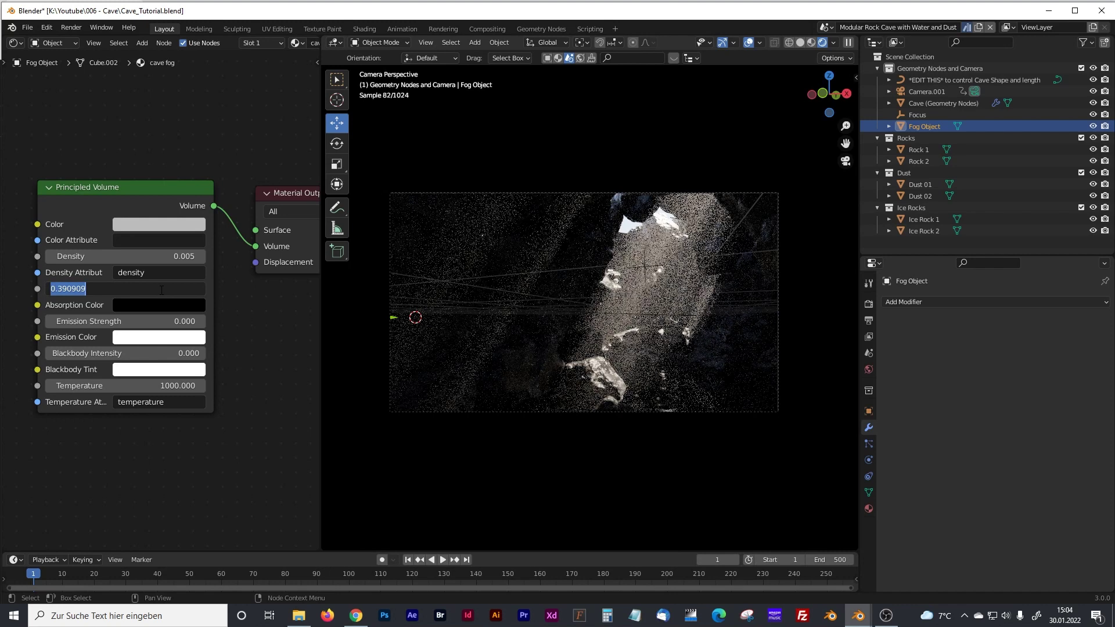
{"action": "type", "text": "0.9"}
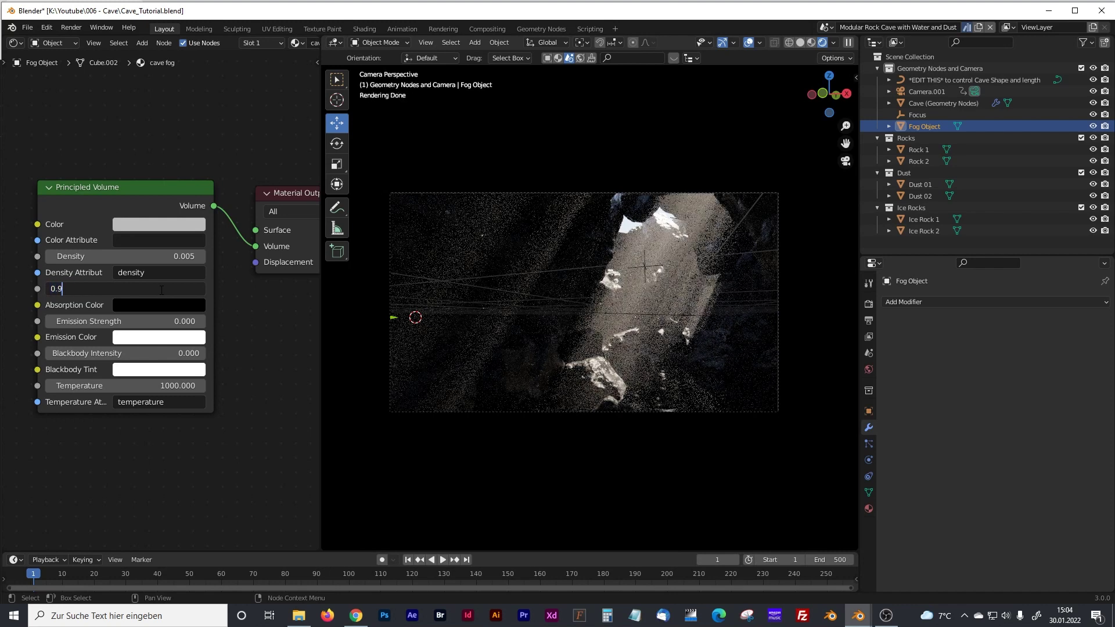
{"action": "type", "text": "27"}
{"action": "key", "text": "Return"}
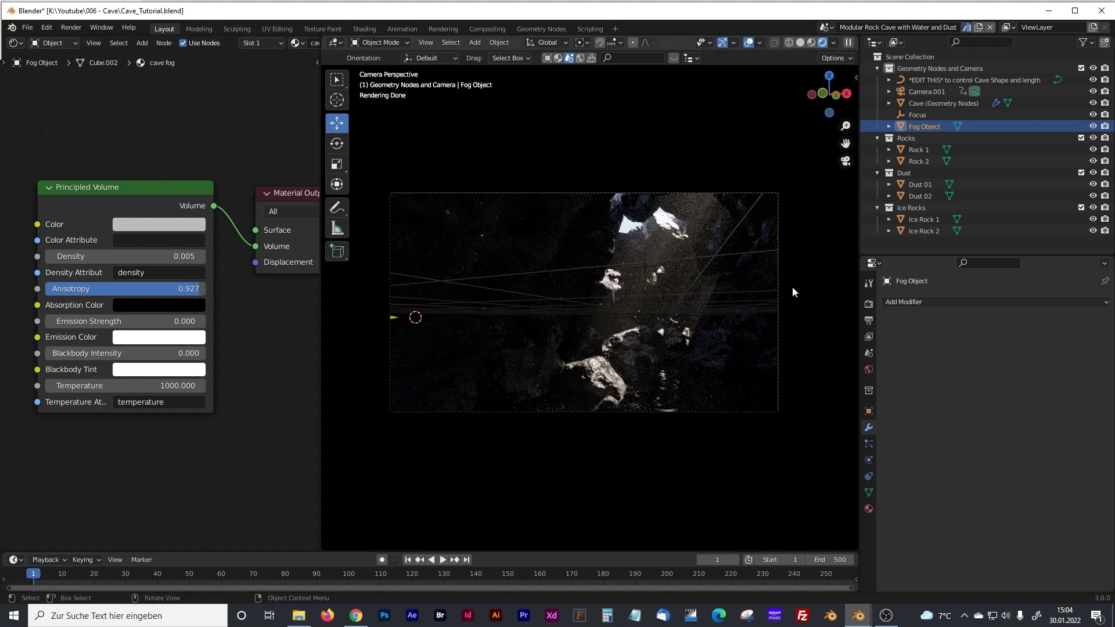
- In Render Properties Color Management, set Exposure to 3.000 and Gamma to 1.135
{"action": "left_click", "coordinate": [869, 304]}
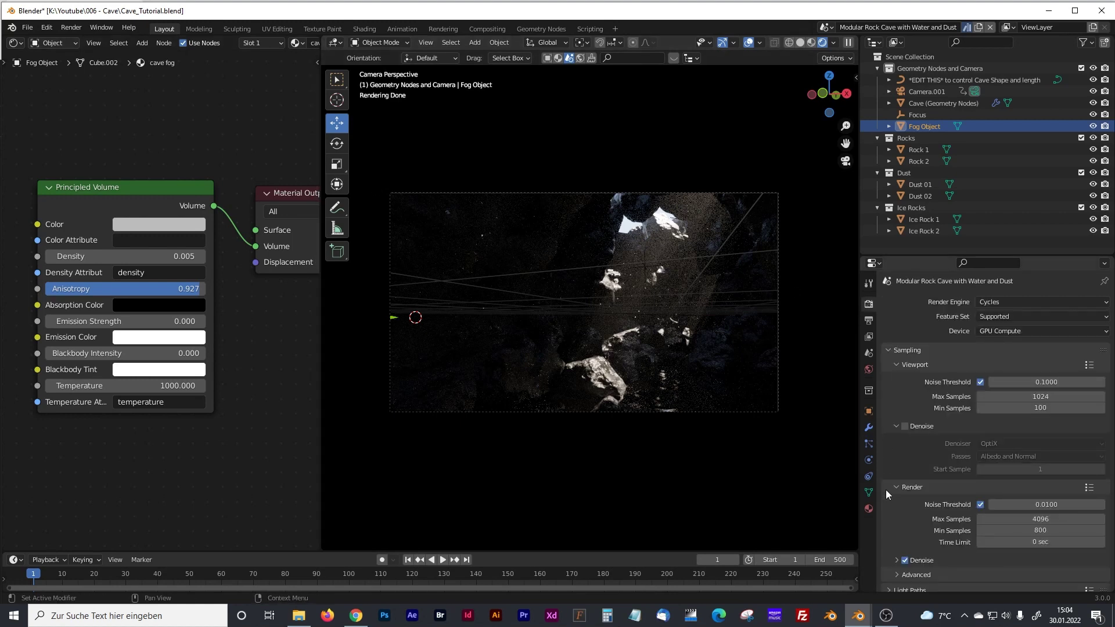
{"action": "scroll", "coordinate": [886, 489], "scroll_direction": "down", "scroll_amount": 10}
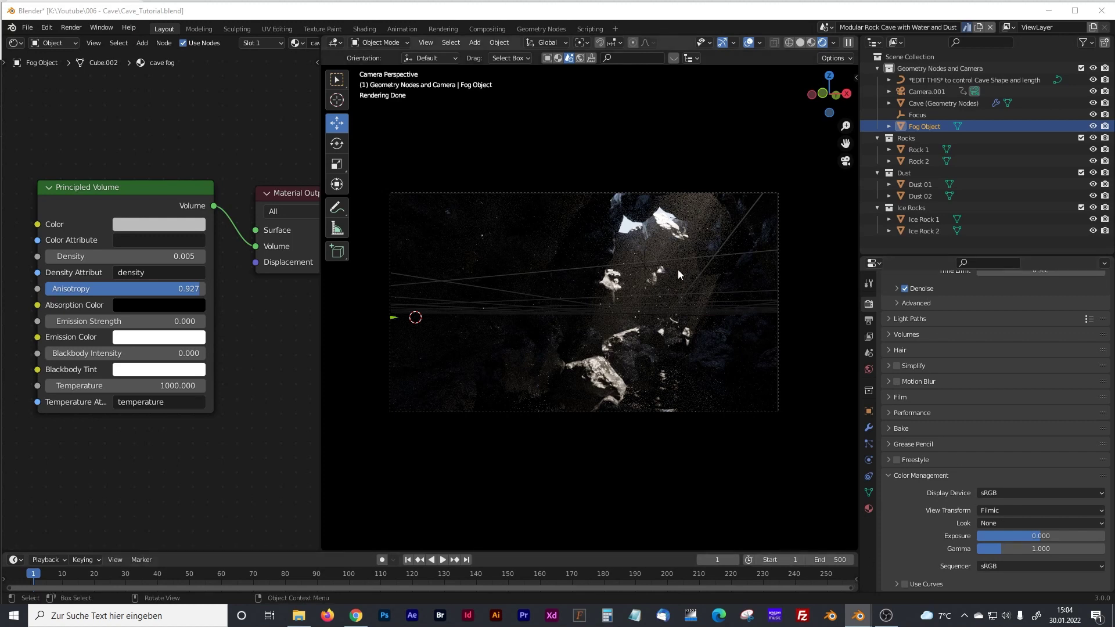
{"action": "left_click_drag", "start_coordinate": [1035, 538], "coordinate": [1057, 536]}
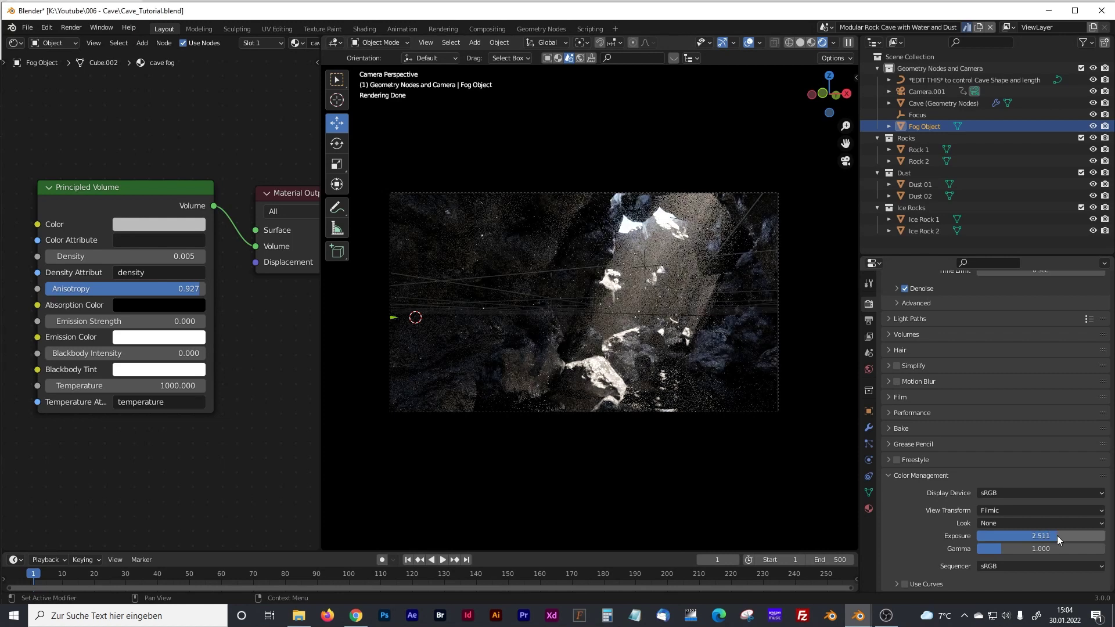
{"action": "double_click", "coordinate": [1056, 536]}
{"action": "type", "text": "3"}
{"action": "key", "text": "Return"}
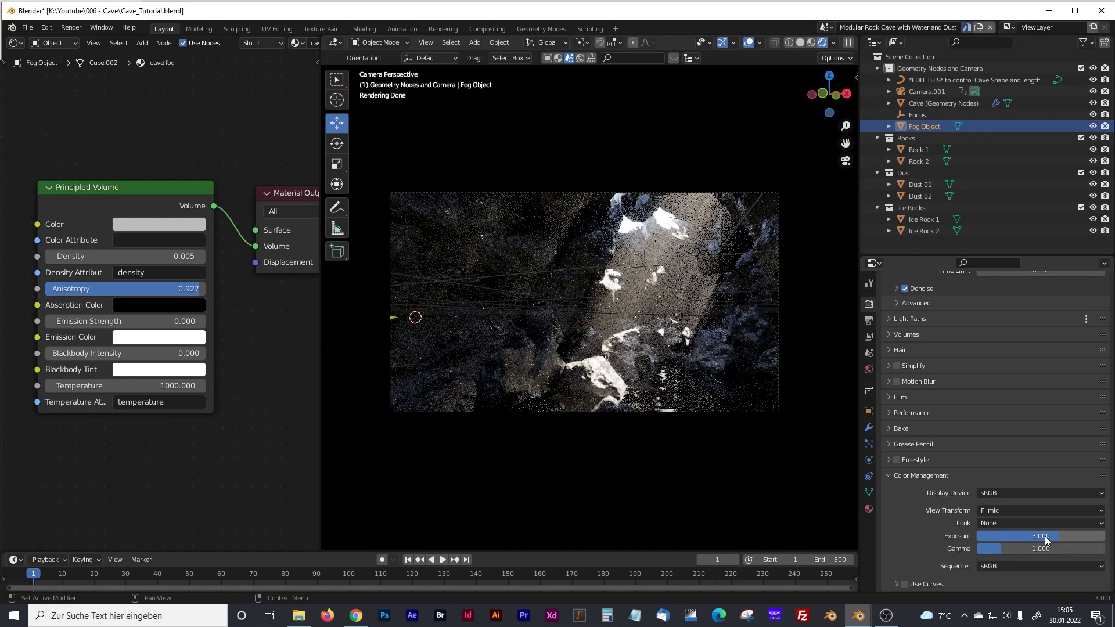
{"action": "left_click_drag", "start_coordinate": [997, 548], "coordinate": [1005, 547]}
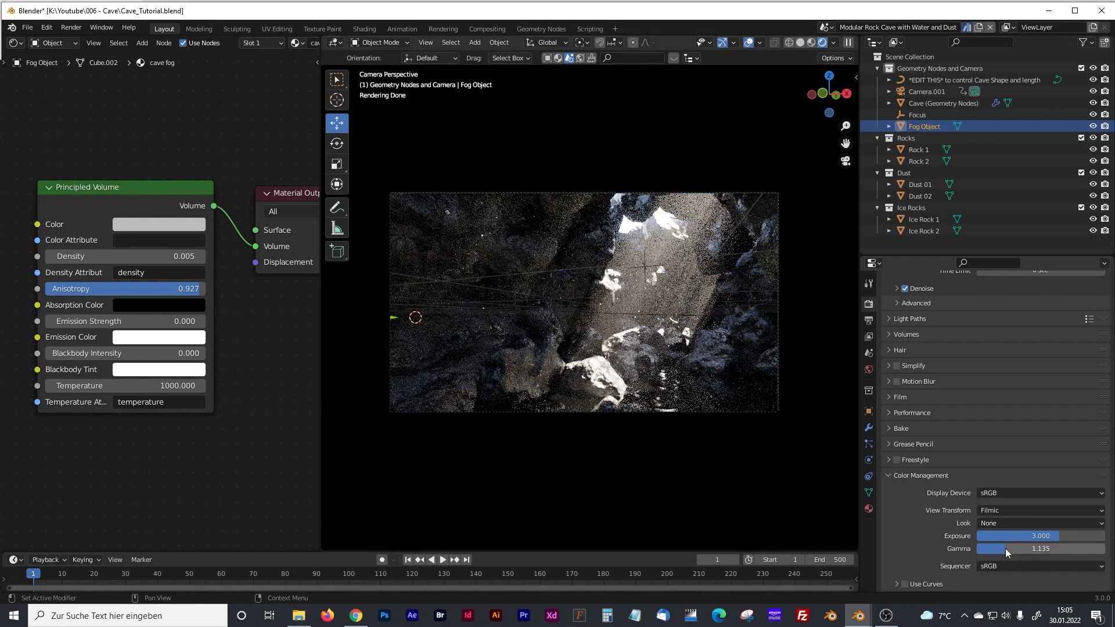
- Select the cave, leave the camera view, deselect it, and return to the camera view
{"action": "left_click", "coordinate": [723, 158]}
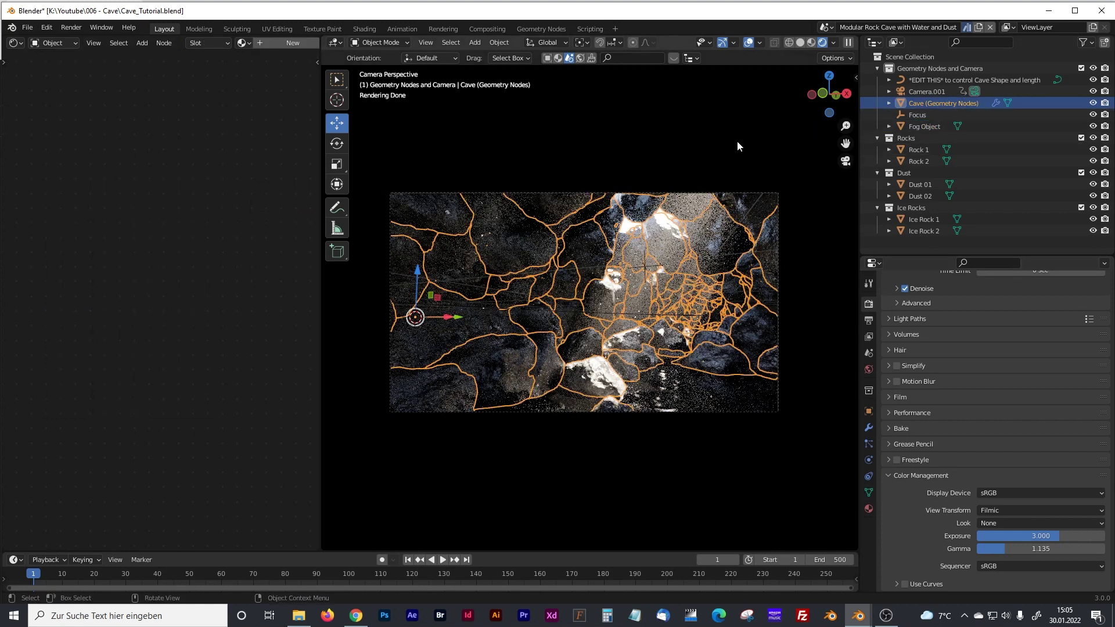
{"action": "key", "text": "KP_0"}
{"action": "key", "text": "alt+a"}
{"action": "key", "text": "KP_0"}
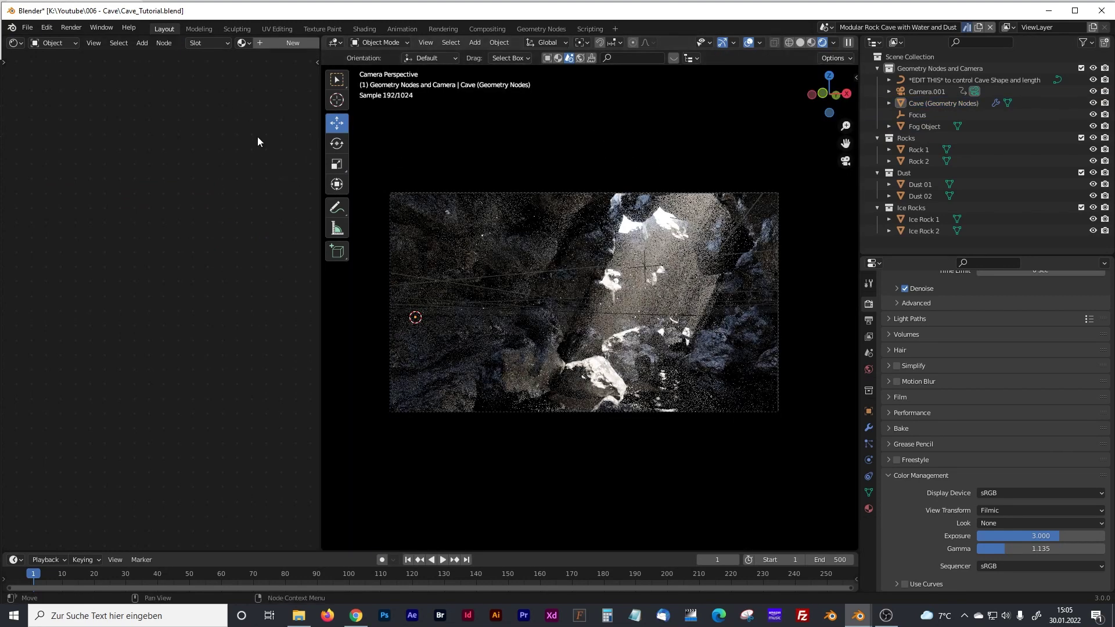
- Make the fog Color light blue and its Absorption Color bluish-grey (H 0.560, S 0.580, V 0.286)
{"action": "left_click", "coordinate": [917, 126]}
{"action": "left_click", "coordinate": [151, 225]}
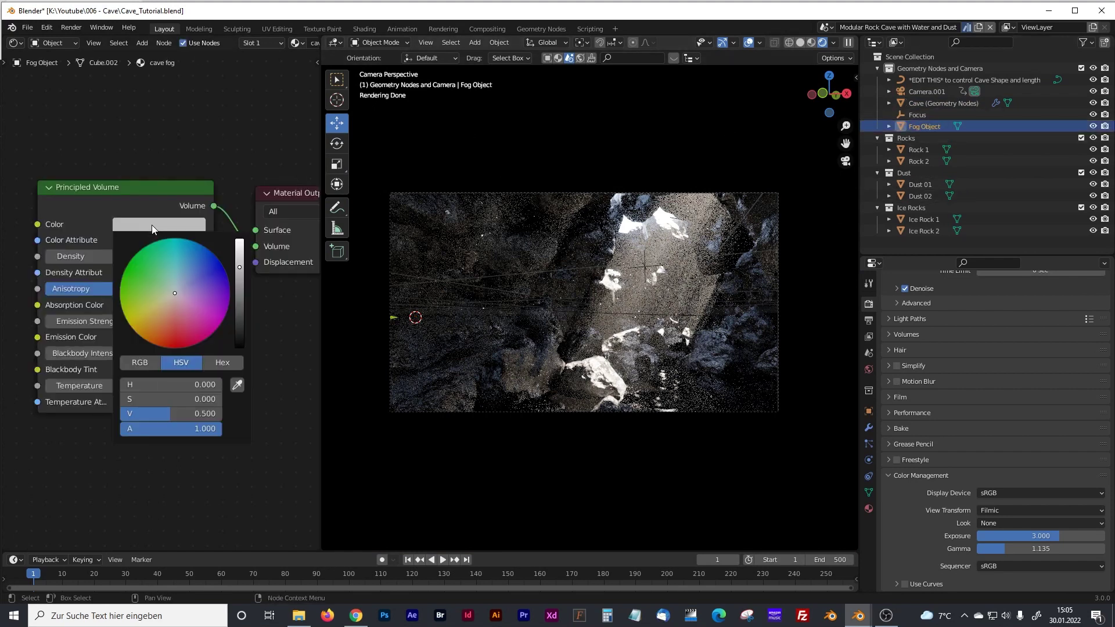
{"action": "left_click", "coordinate": [184, 273]}
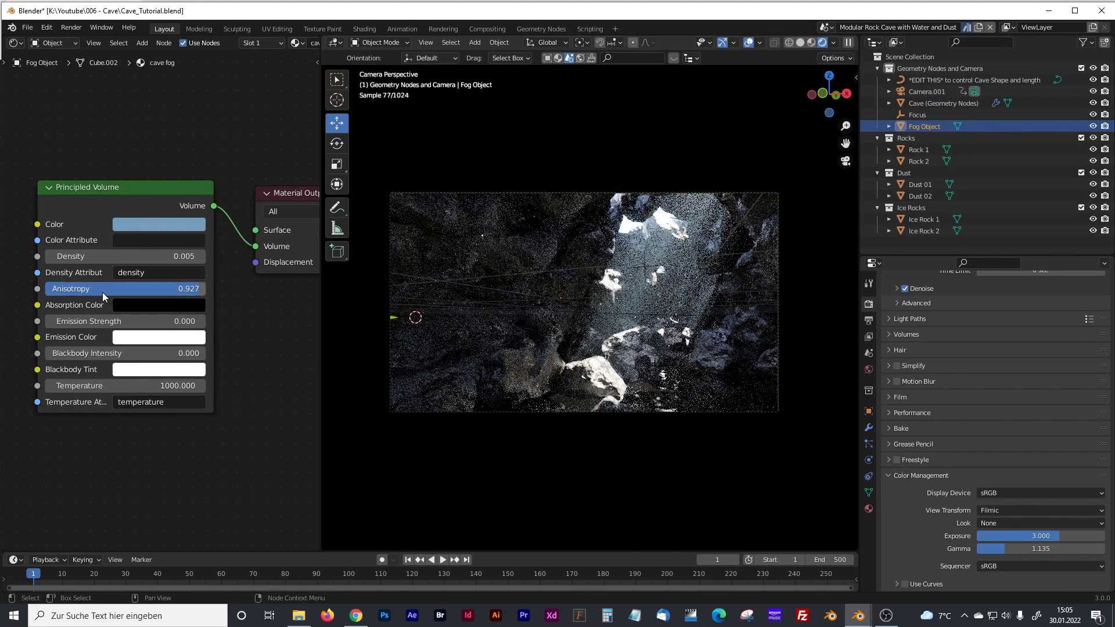
{"action": "left_click", "coordinate": [156, 306]}
{"action": "mouse_move", "coordinate": [237, 173]}
{"action": "left_mouse_down"}
{"action": "mouse_move", "coordinate": [240, 140]}
{"action": "mouse_move", "coordinate": [181, 135]}
{"action": "mouse_move", "coordinate": [227, 127]}
{"action": "left_mouse_up"}
{"action": "left_click", "coordinate": [180, 137]}
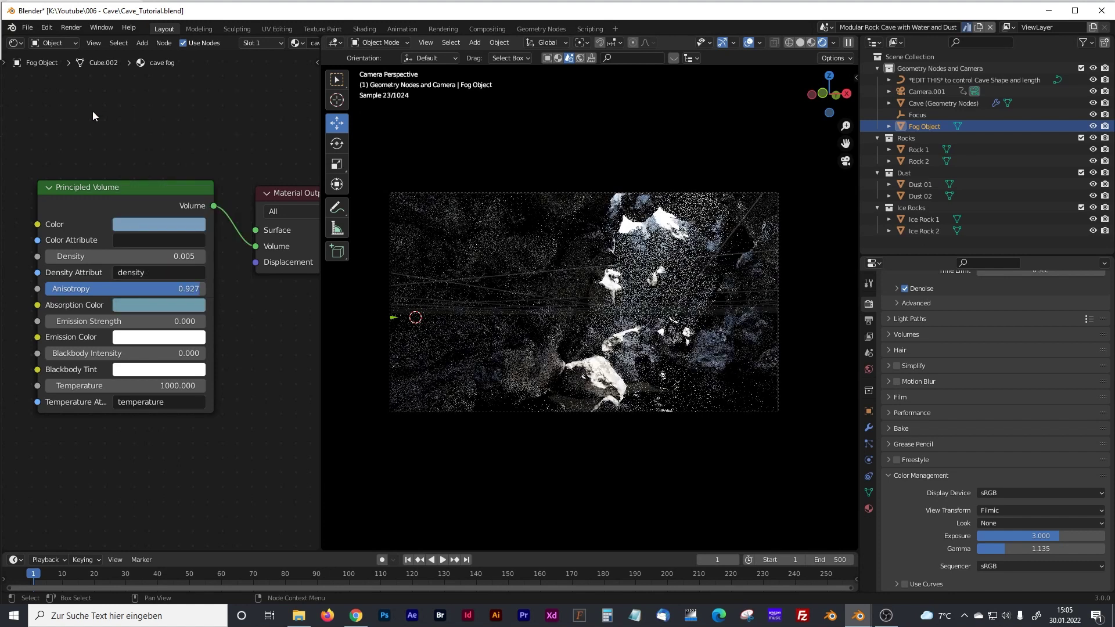